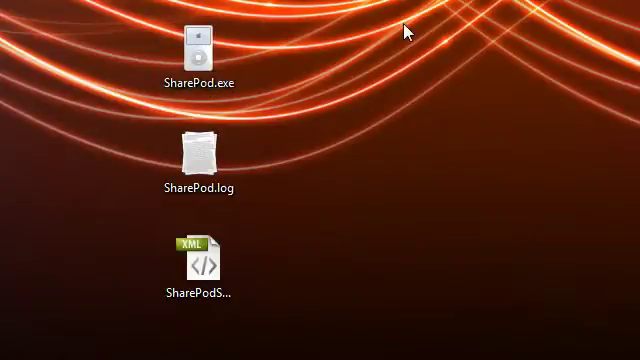
Launch SharePod.exe to load the iPod's library.
left_click(204, 79)
left_click(293, 119)
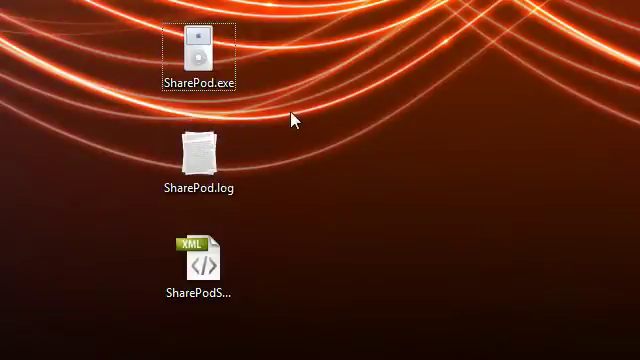
left_click(211, 79)
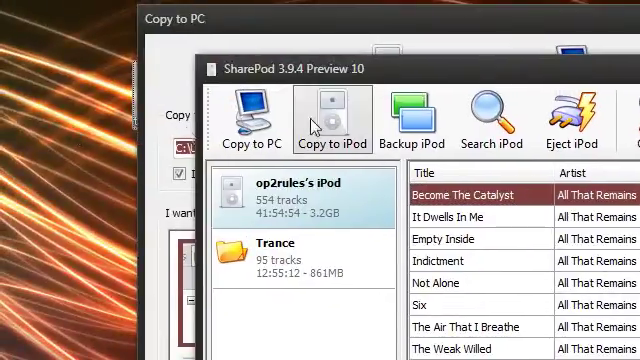
Copy Become The Catalyst to the PC, confirm with OK, and close SharePod.
left_click(360, 83)
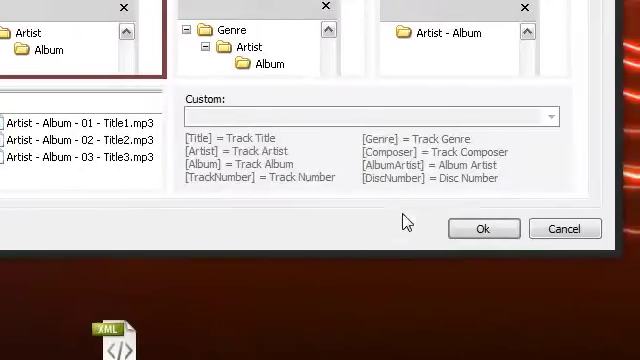
left_click(481, 228)
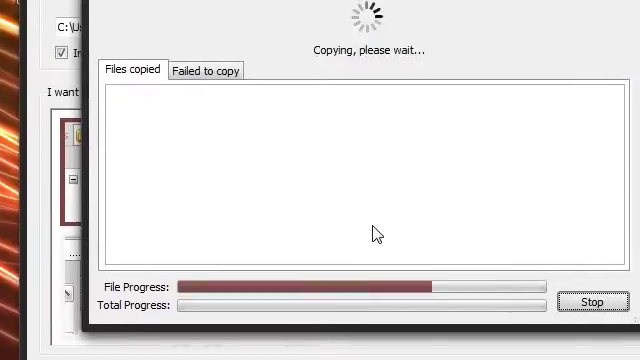
left_click(590, 303)
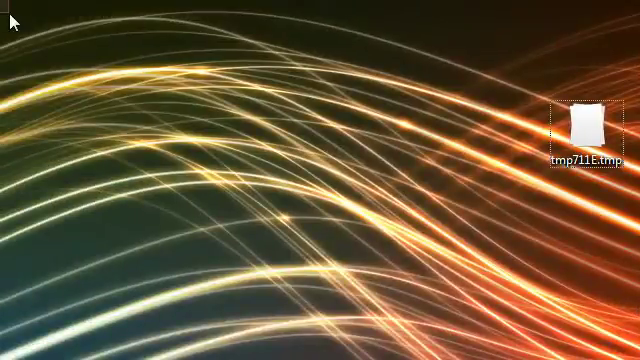
Move the All That Remains folder to mid-desktop and clear the desktop selection.
left_click_drag(9, 17, 365, 283)
mouse_move(457, 145)
left_mouse_down()
mouse_move(590, 264)
mouse_move(593, 257)
left_mouse_up()
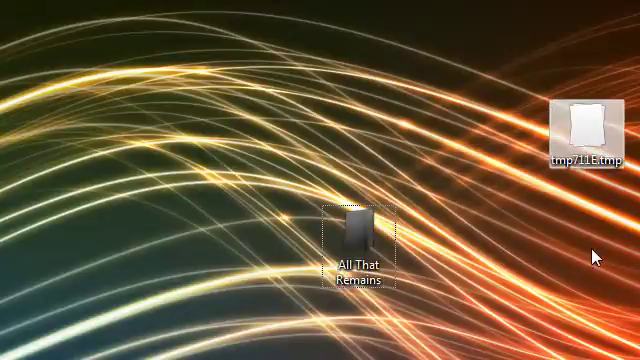
left_click(593, 257)
left_click_drag(620, 90, 540, 296)
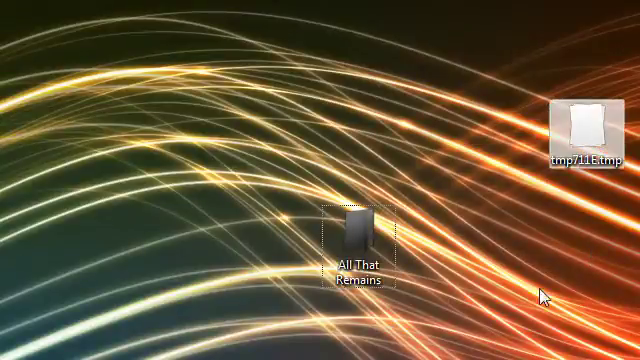
left_click(423, 274)
Open All That Remains, then The Fall of Ideals, and widen the Name column.
double_click(350, 262)
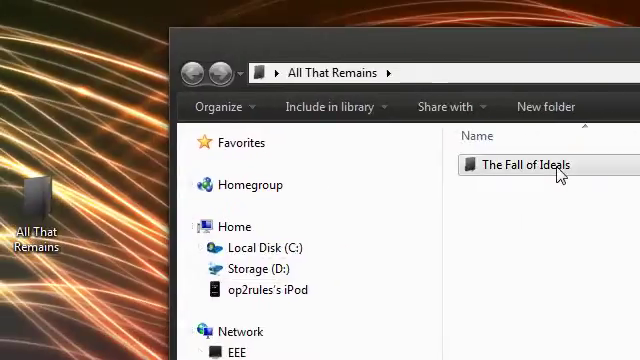
double_click(558, 168)
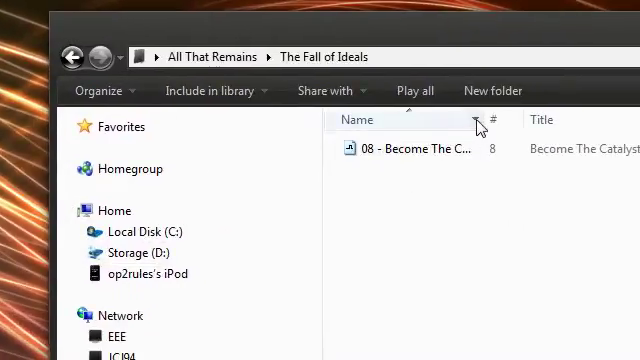
mouse_move(478, 120)
left_mouse_down()
mouse_move(635, 120)
mouse_move(622, 120)
left_mouse_up()
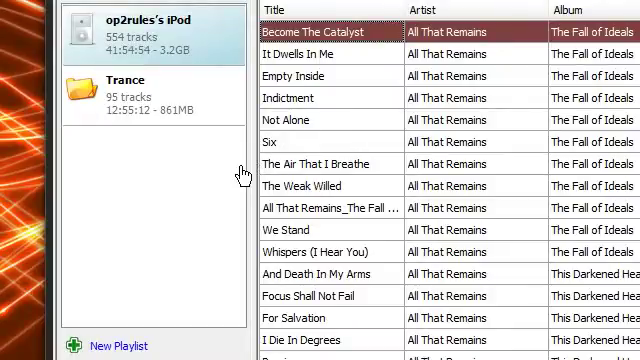
Switch from the Trance playlist to the iPod library and back, selecting all Trance tracks.
left_click(154, 115)
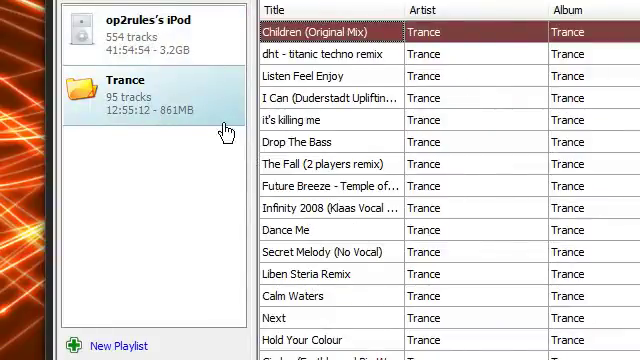
left_click(160, 47)
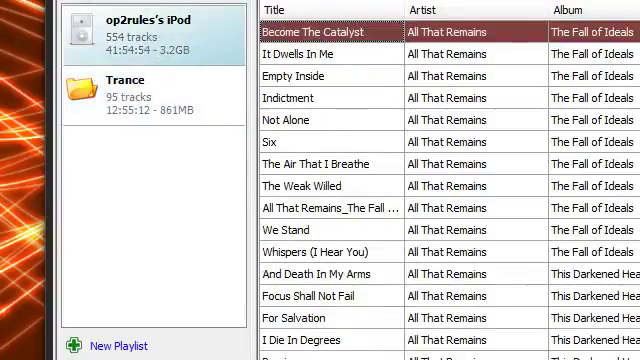
scroll(521, 150, "down", 4)
scroll(493, 210, "down", 5)
scroll(493, 210, "down", 5)
scroll(503, 206, "down", 4)
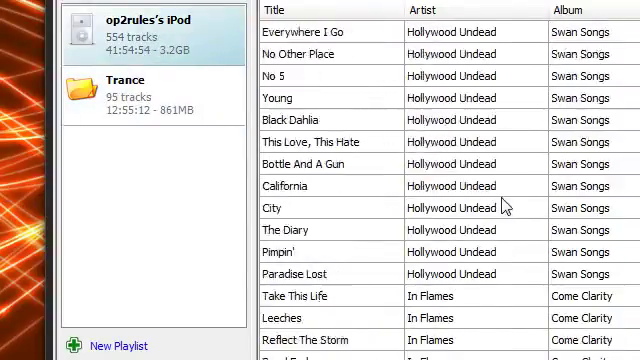
scroll(503, 207, "down", 5)
scroll(431, 210, "down", 5)
scroll(457, 214, "down", 5)
scroll(455, 205, "down", 5)
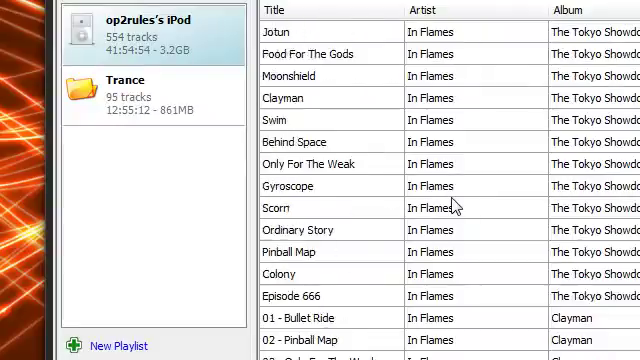
scroll(458, 206, "down", 5)
scroll(458, 207, "down", 5)
left_click(130, 93)
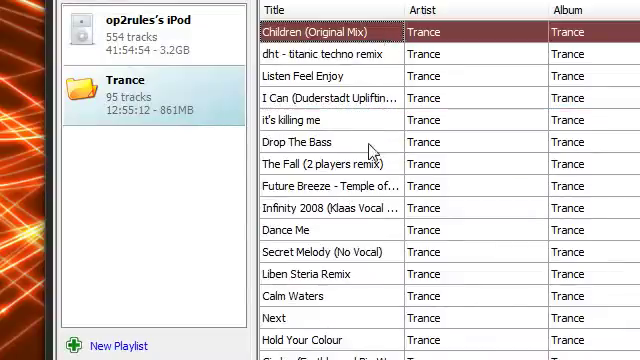
key("ctrl+a")
Retag the 26 selected tracks' Artist, Album Artist and Album as Trance in Properties.
right_click(333, 125)
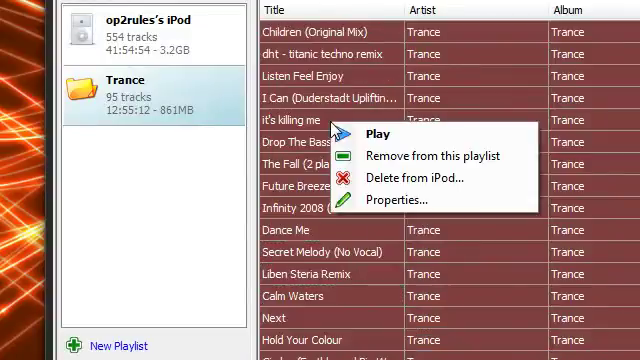
left_click(420, 203)
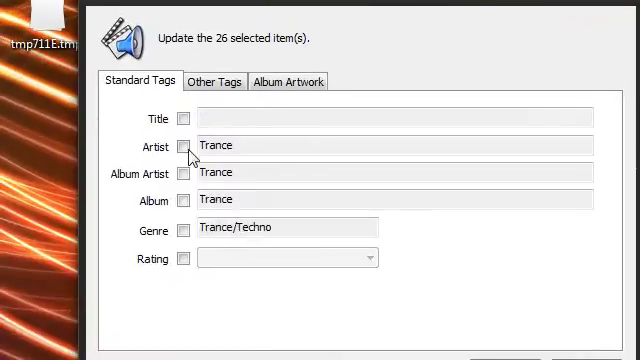
left_click(184, 146)
left_click(184, 173)
left_click(184, 200)
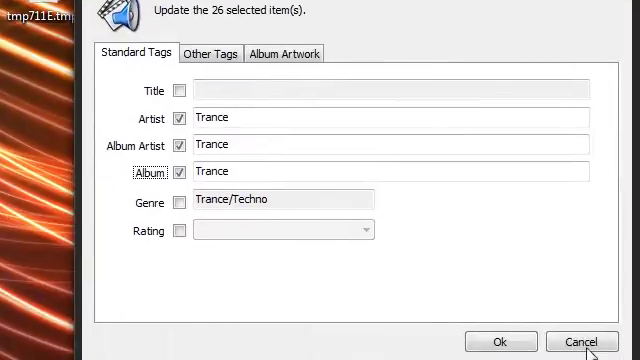
left_click(588, 350)
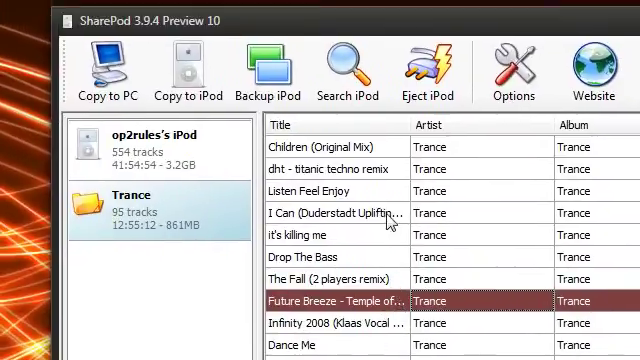
Pick a Trance track, then select Become The Catalyst in op2rules's iPod library.
left_click(391, 214)
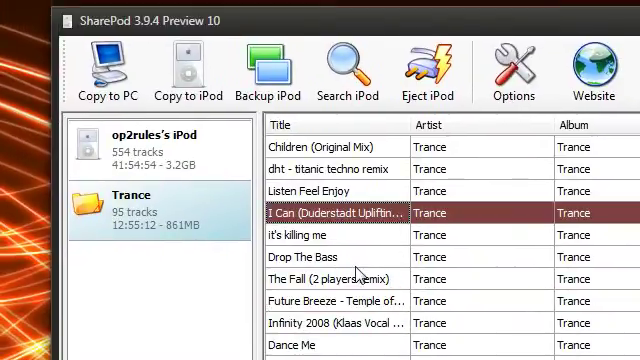
left_click(84, 160)
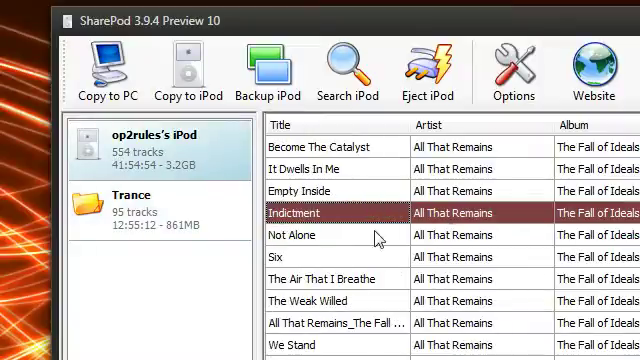
left_click(330, 152)
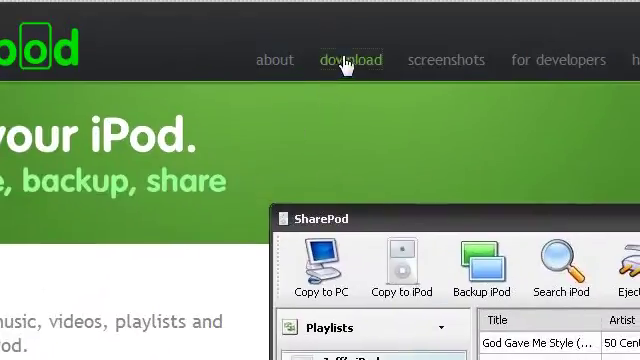
Download SharePod.zip from getsharepod.com, choosing to open it with WinRAR.
left_click(345, 62)
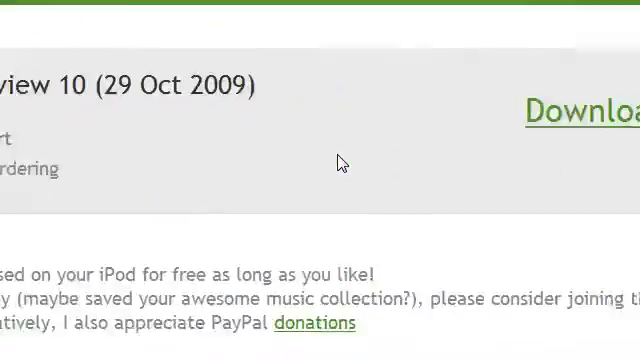
left_click(565, 112)
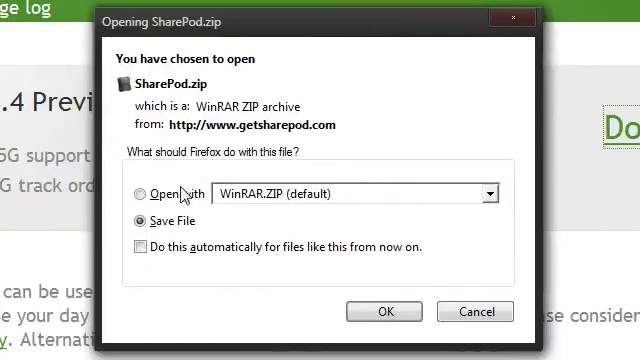
left_click(183, 194)
left_click(385, 313)
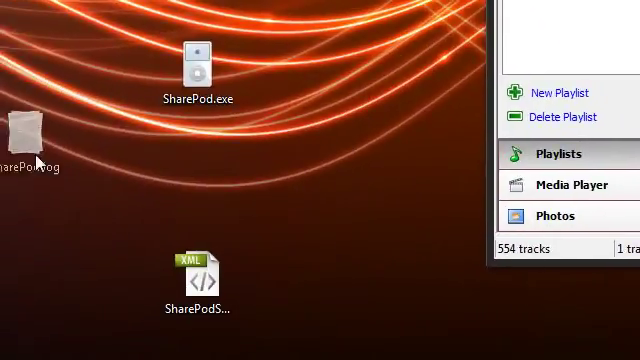
Place SharePod.log between SharePod.exe and SharePodSettings.xml, then select and right-click all three files.
left_click_drag(2, 160, 212, 188)
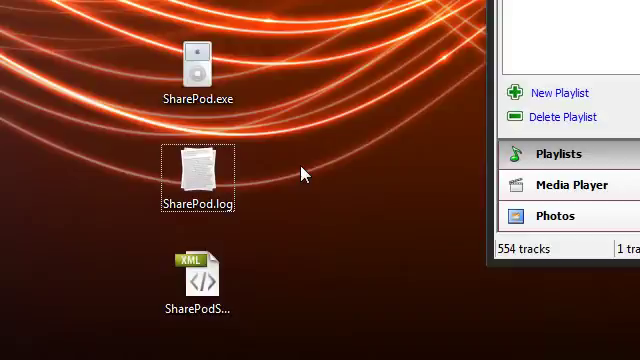
left_click_drag(268, 80, 193, 303)
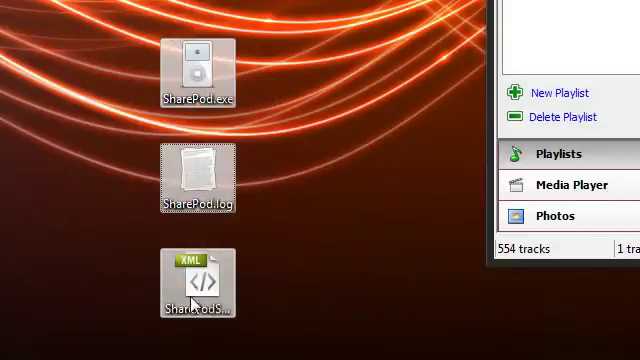
right_click(196, 288)
left_click(252, 273)
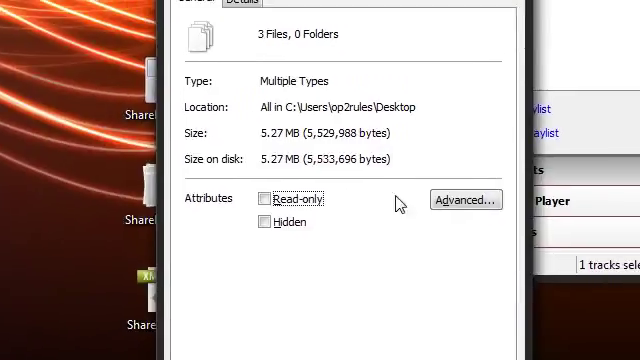
key("Escape")
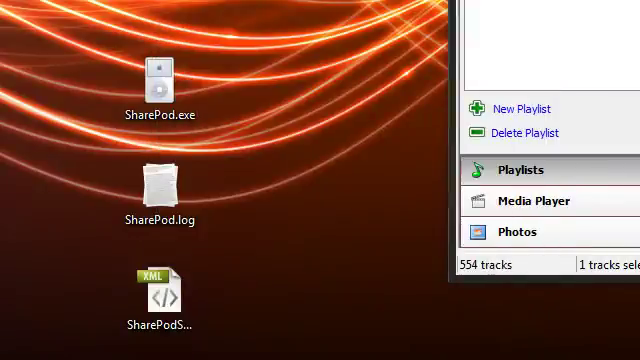